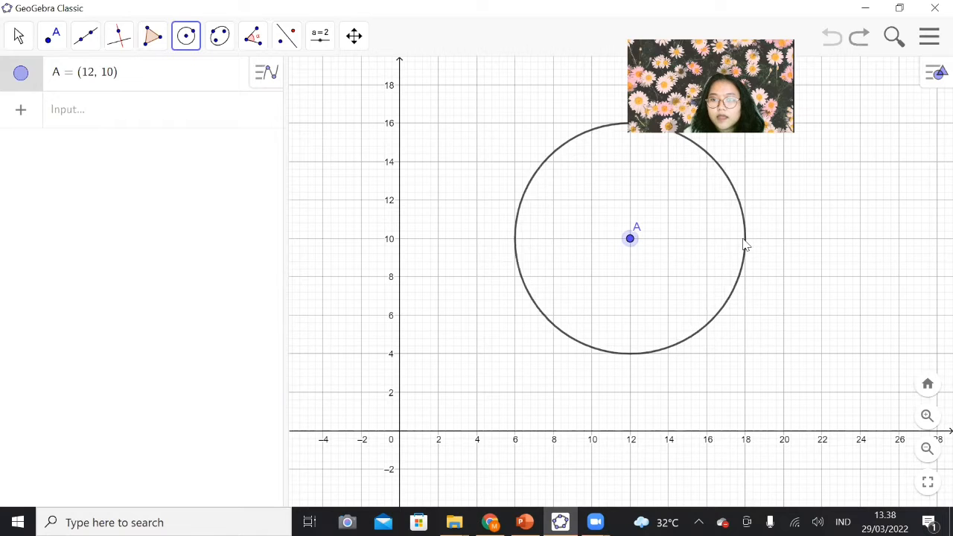
# Finish the circle centred at A through point B at (18, 10), and draw a second circle centred at B through A.
pyautogui.click(745, 239)
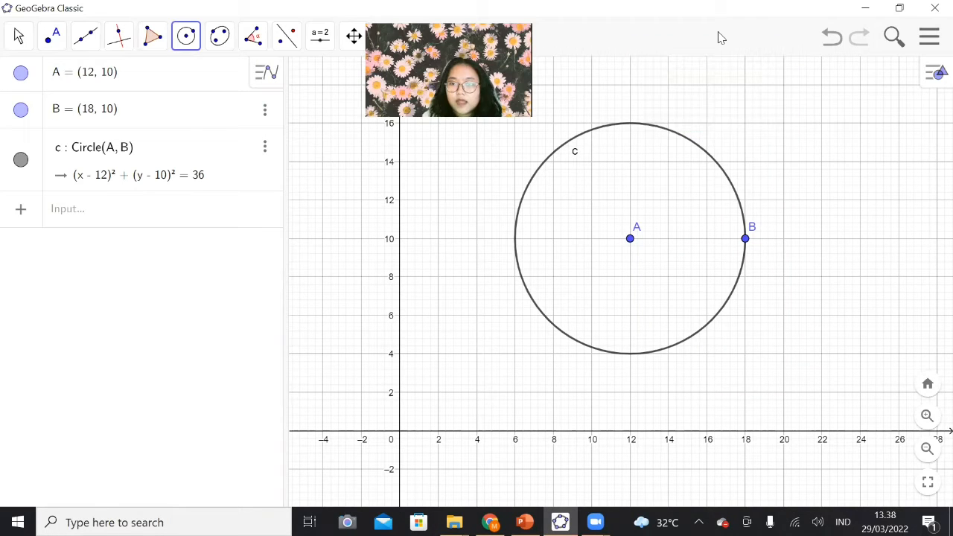
pyautogui.click(186, 35)
pyautogui.click(219, 36)
pyautogui.click(186, 36)
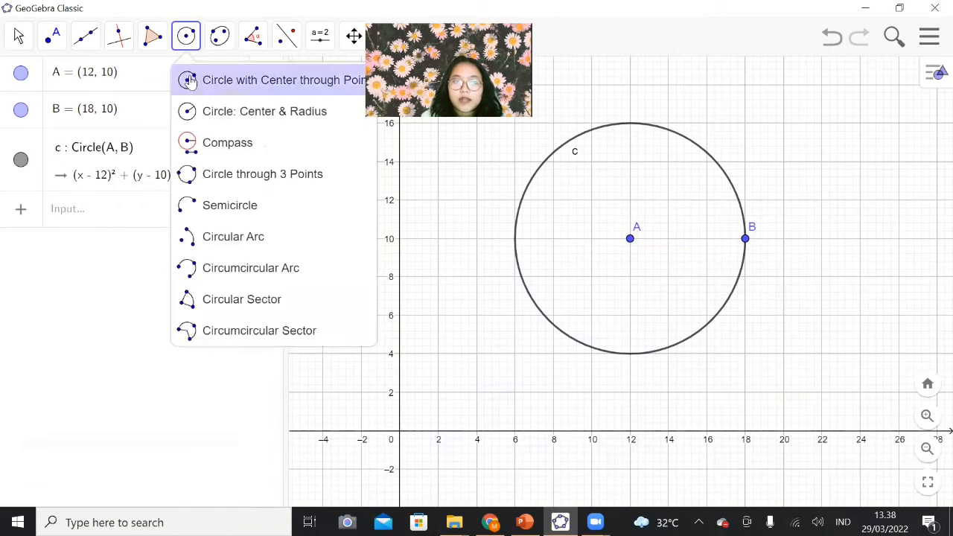
pyautogui.click(239, 79)
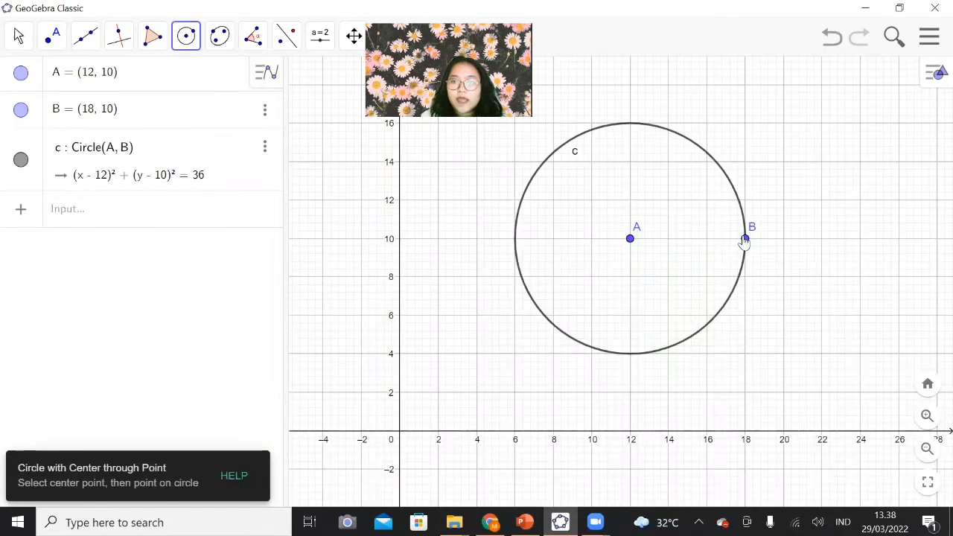
pyautogui.click(744, 239)
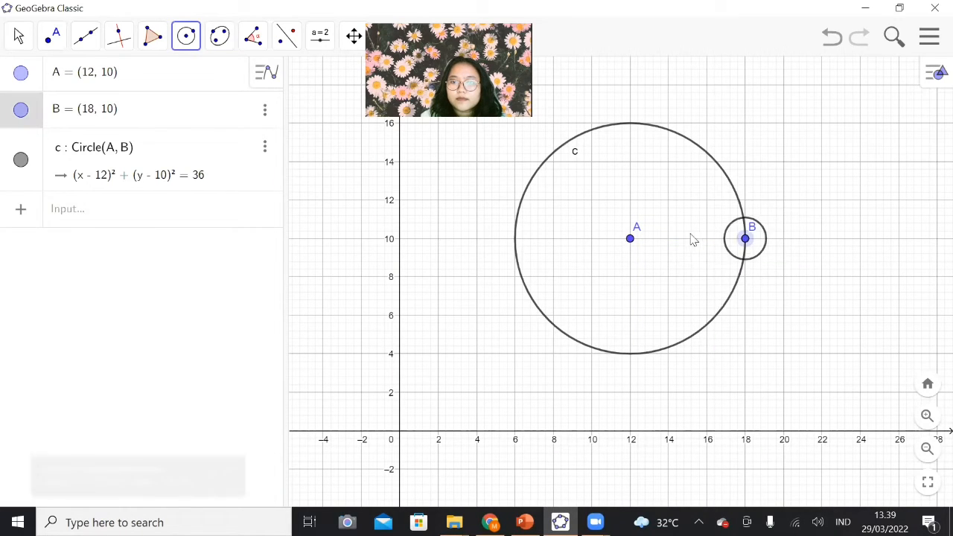
pyautogui.click(631, 240)
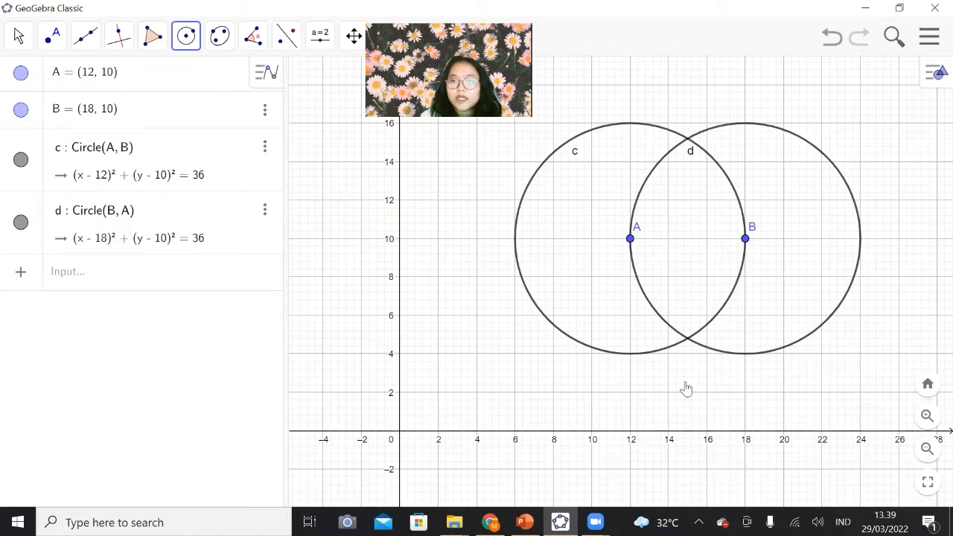
# Mark the upper and lower intersection points of the two circles with the Intersect tool.
pyautogui.click(53, 38)
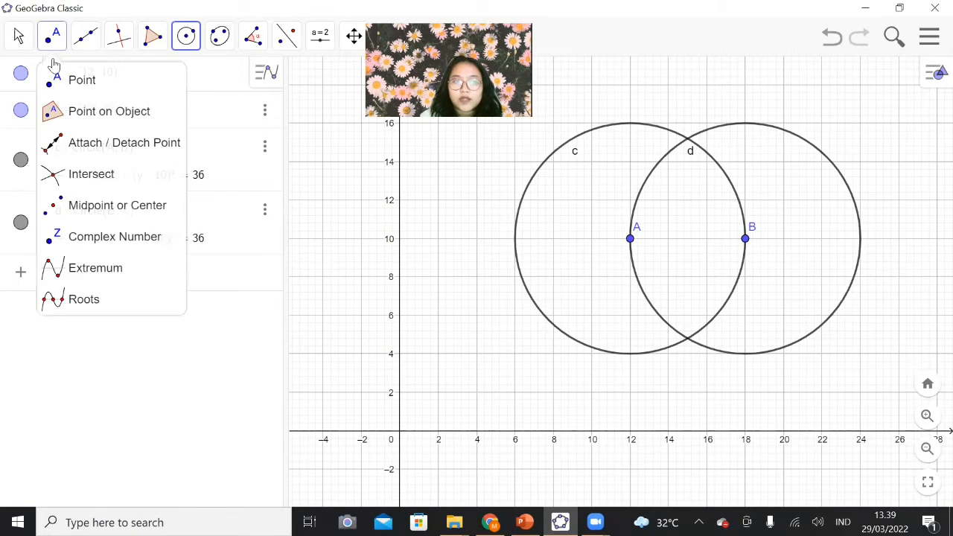
pyautogui.click(88, 174)
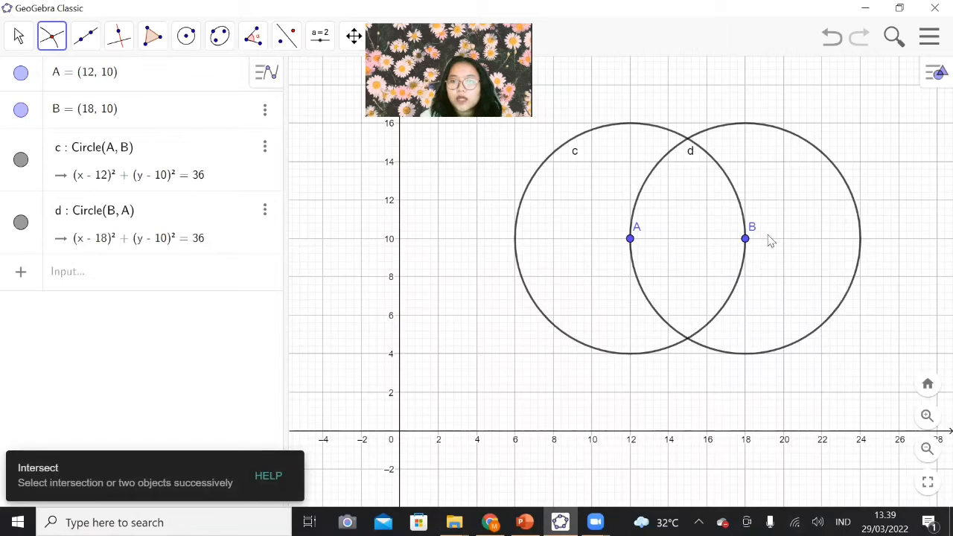
pyautogui.click(687, 140)
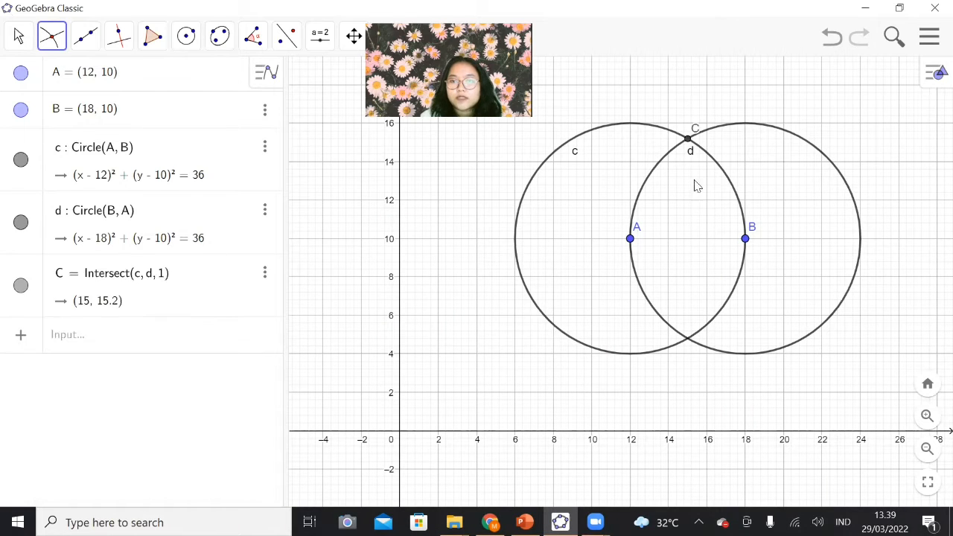
pyautogui.click(688, 339)
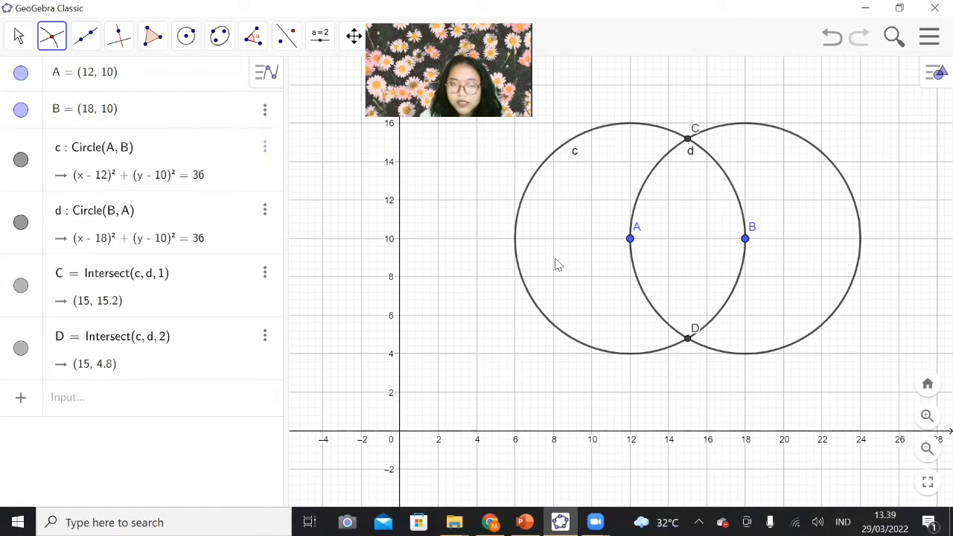
# Draw a triangle with the Polygon tool through the upper intersection point C and the circle centres A and B.
pyautogui.click(152, 37)
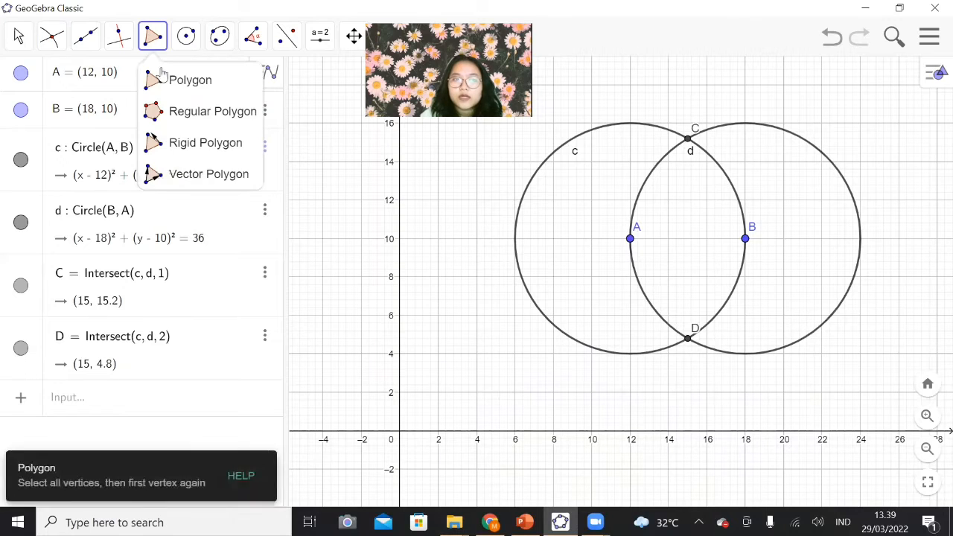
pyautogui.click(179, 80)
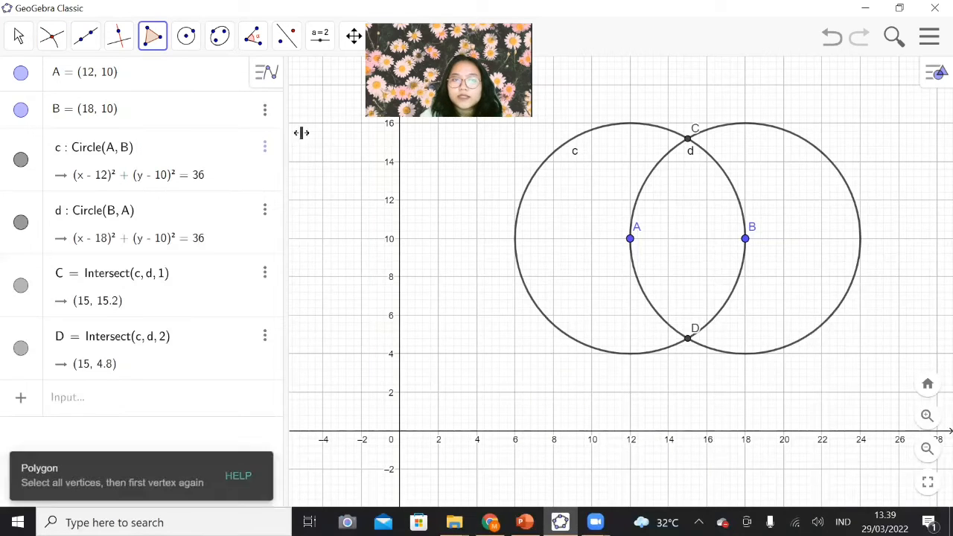
pyautogui.click(687, 140)
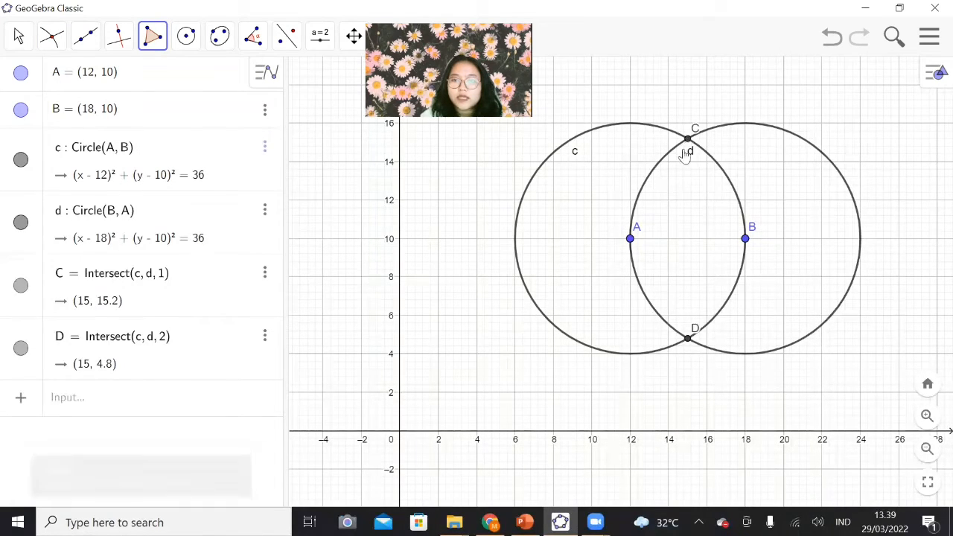
pyautogui.click(630, 241)
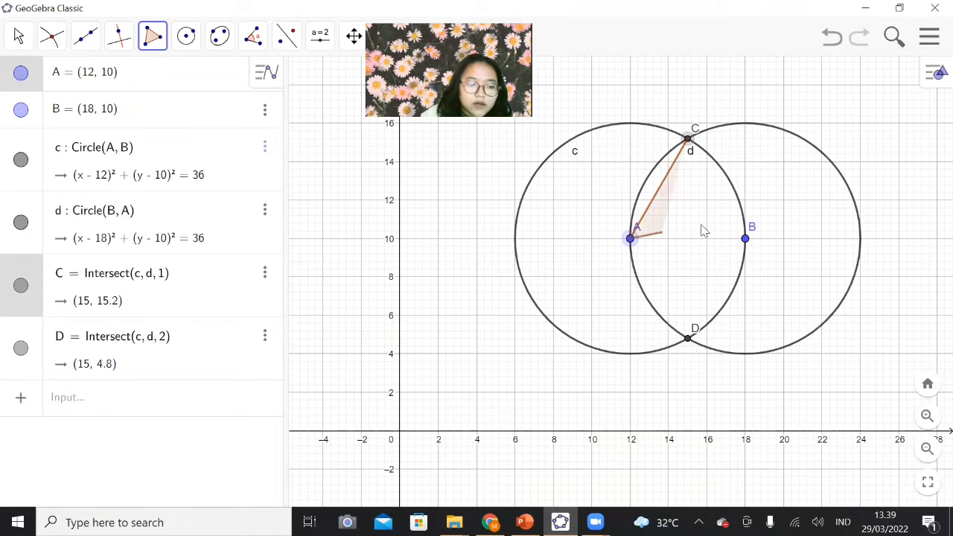
pyautogui.click(745, 239)
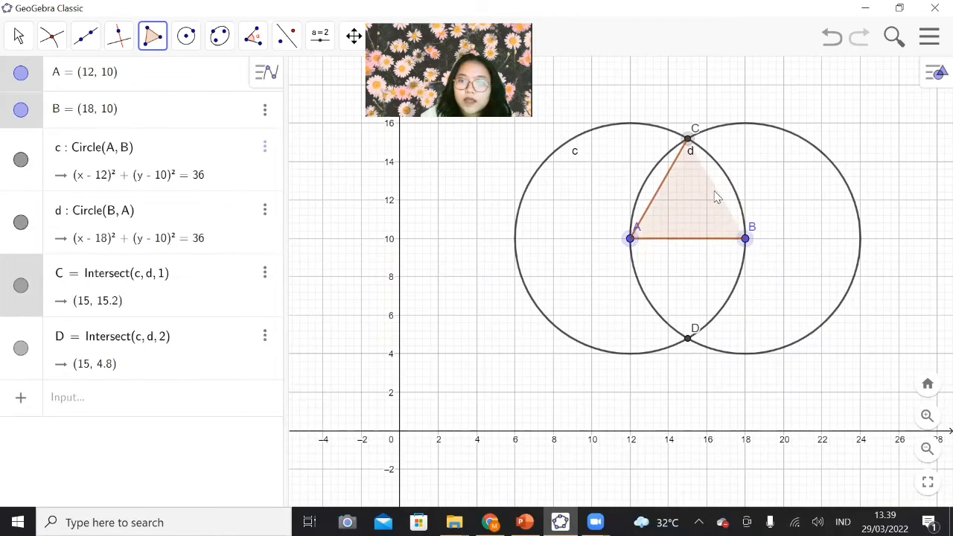
pyautogui.click(686, 141)
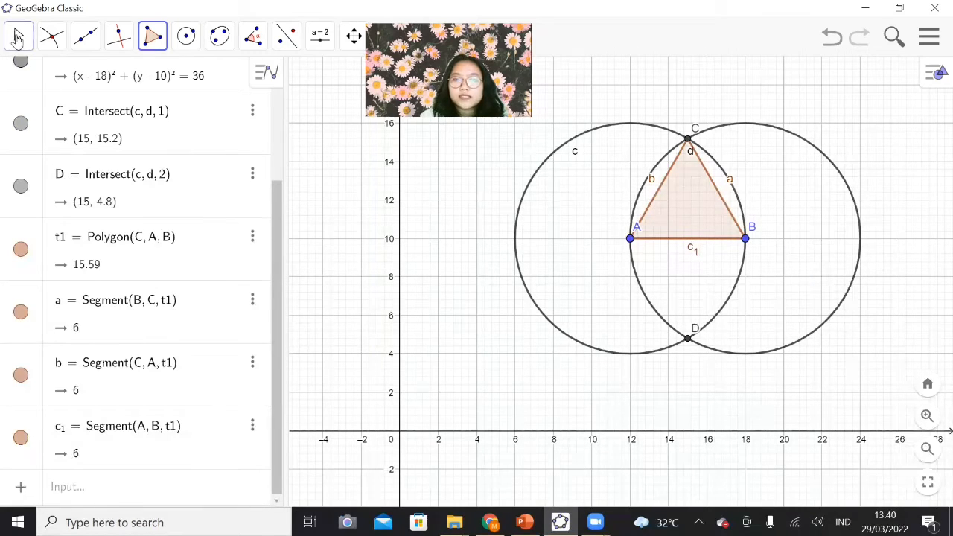
# Hide both construction circles and the lower intersection point D.
pyautogui.click(51, 36)
pyautogui.click(15, 41)
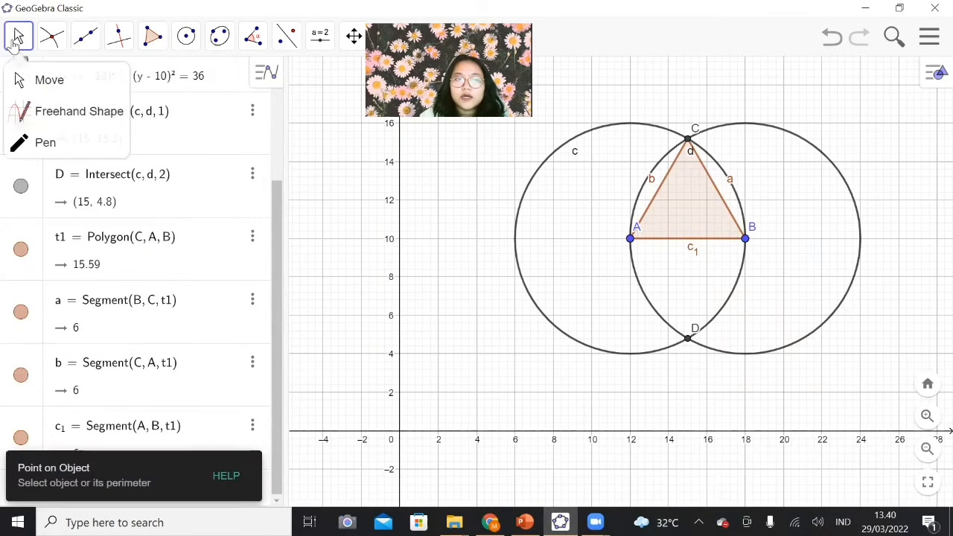
pyautogui.click(552, 262)
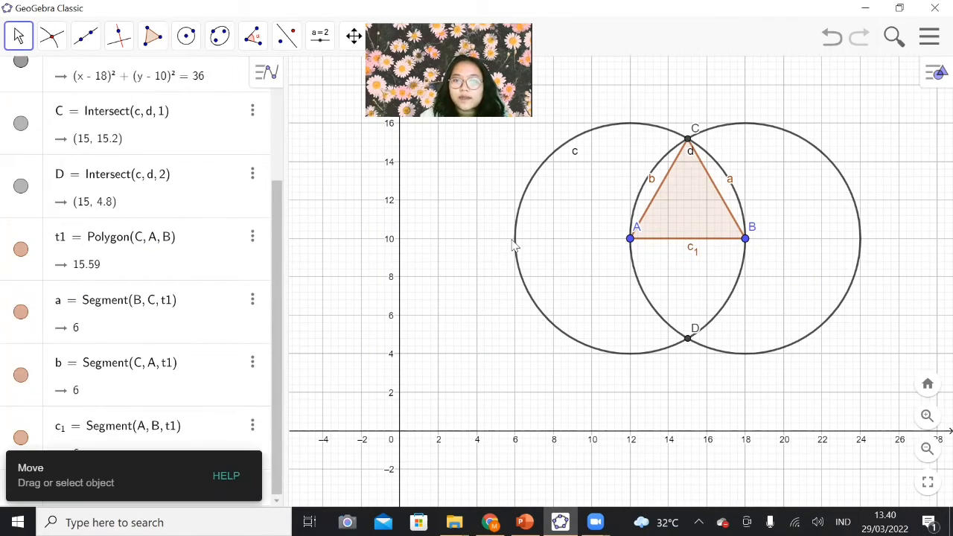
pyautogui.click(538, 311)
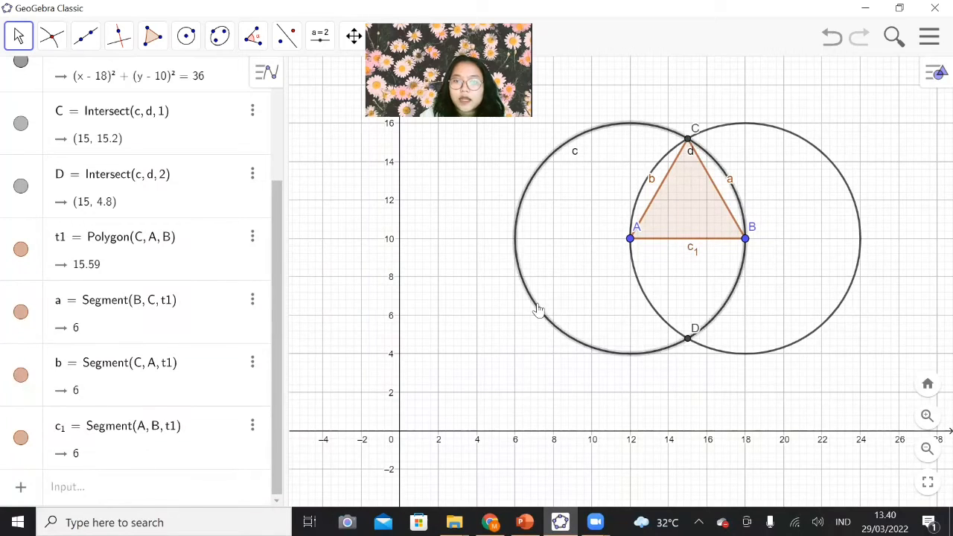
pyautogui.rightClick(606, 365)
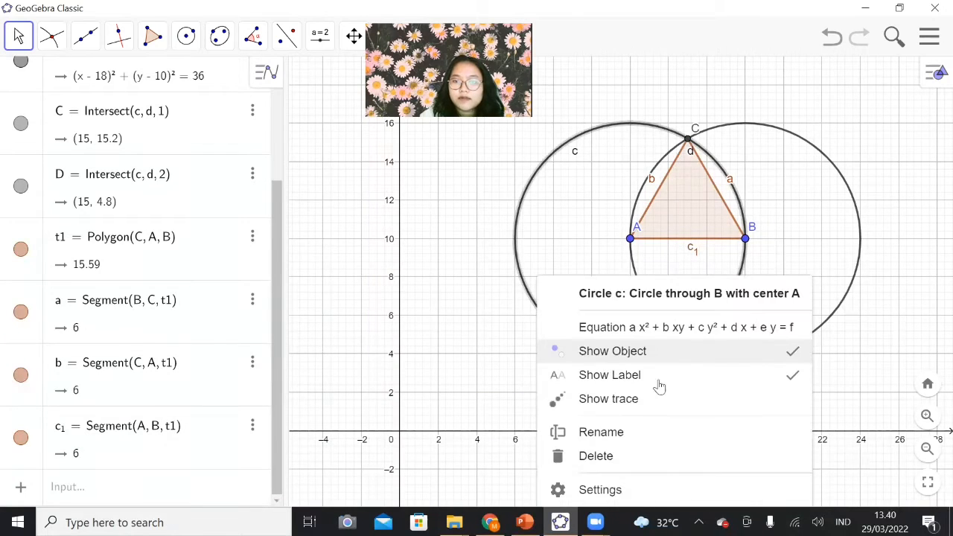
pyautogui.click(793, 358)
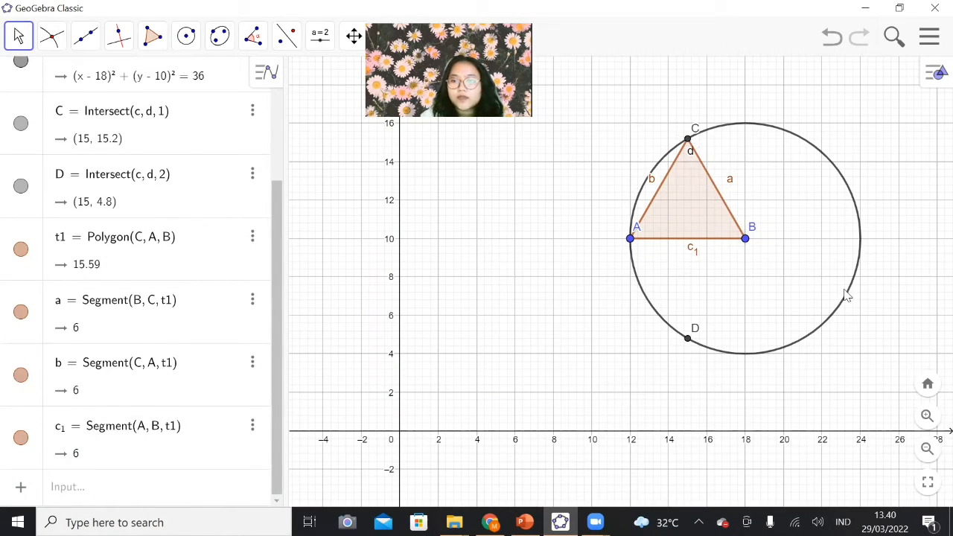
pyautogui.rightClick(850, 295)
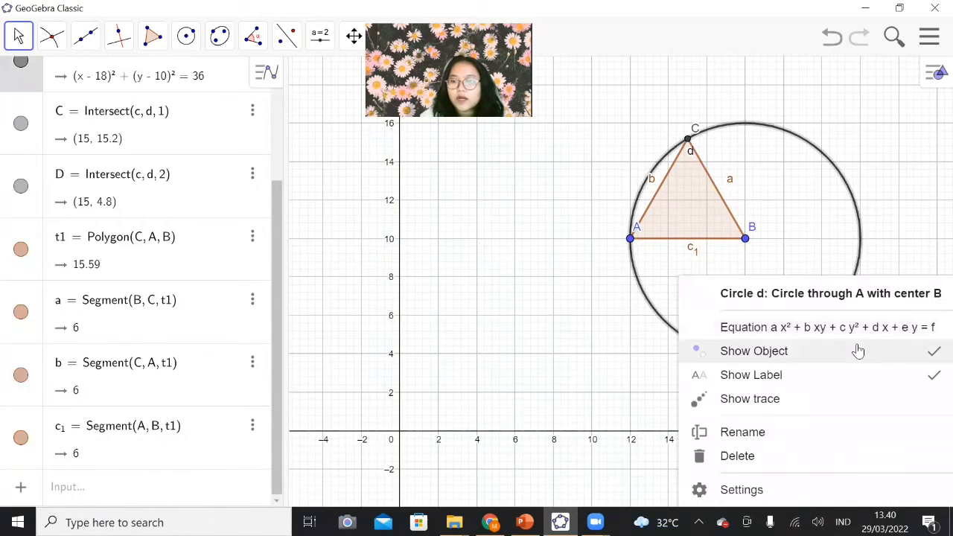
pyautogui.click(858, 351)
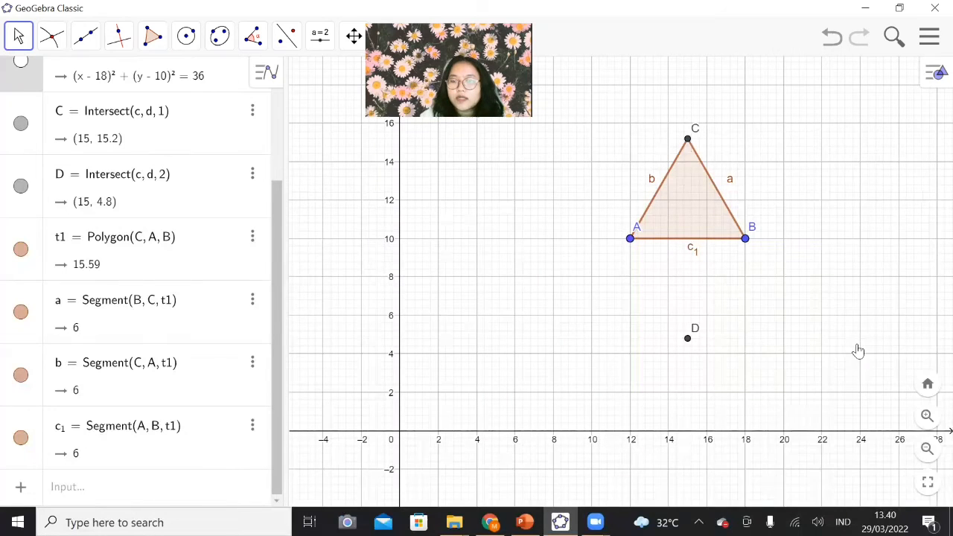
pyautogui.rightClick(688, 342)
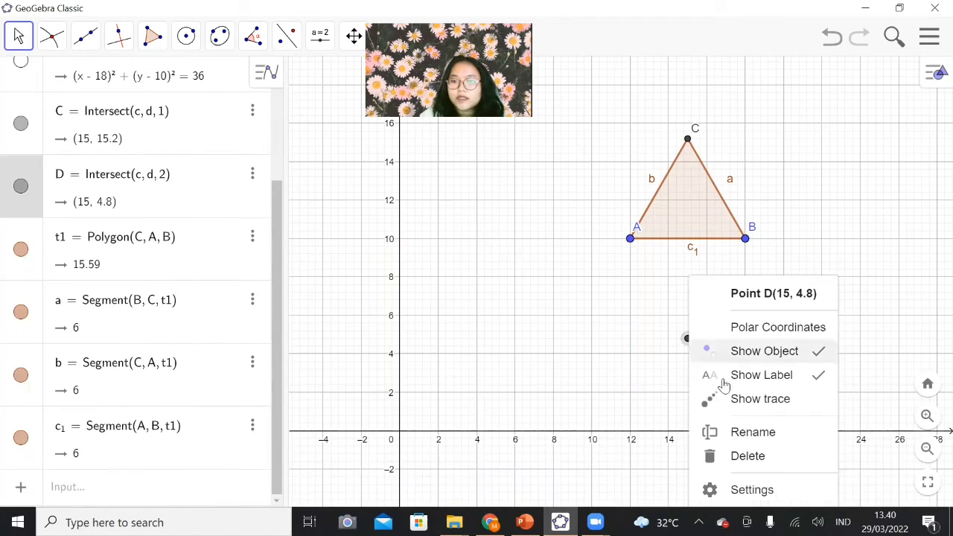
pyautogui.click(810, 358)
# Enlarge the triangle by moving points B and A, and shift it so A lies at (6, 2) and B at about (16.76, 2.01).
pyautogui.moveTo(745, 239); pyautogui.dragTo(798, 238)
pyautogui.moveTo(625, 247); pyautogui.dragTo(593, 243)
pyautogui.moveTo(670, 228); pyautogui.dragTo(592, 340)
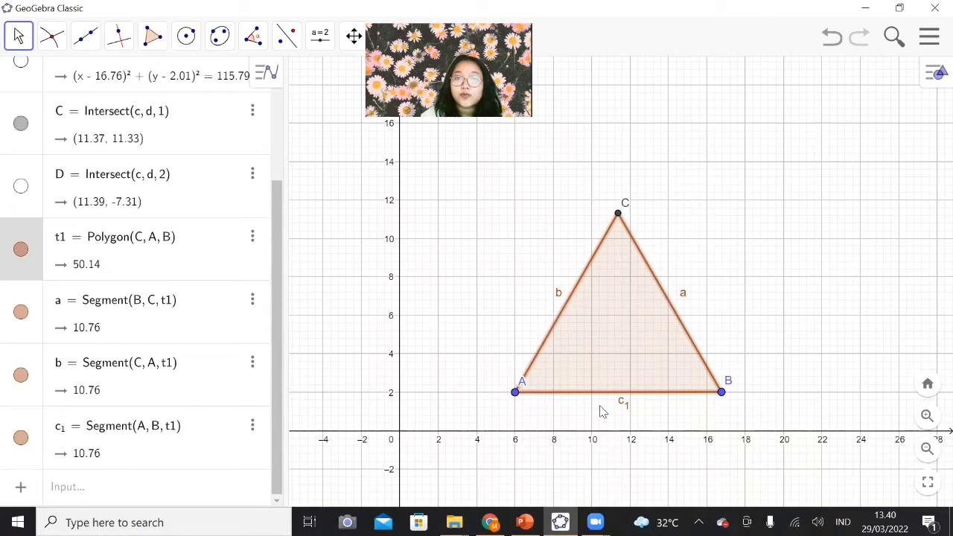
# Set the label of triangle side a, between B and C, to show its Value.
pyautogui.rightClick(672, 309)
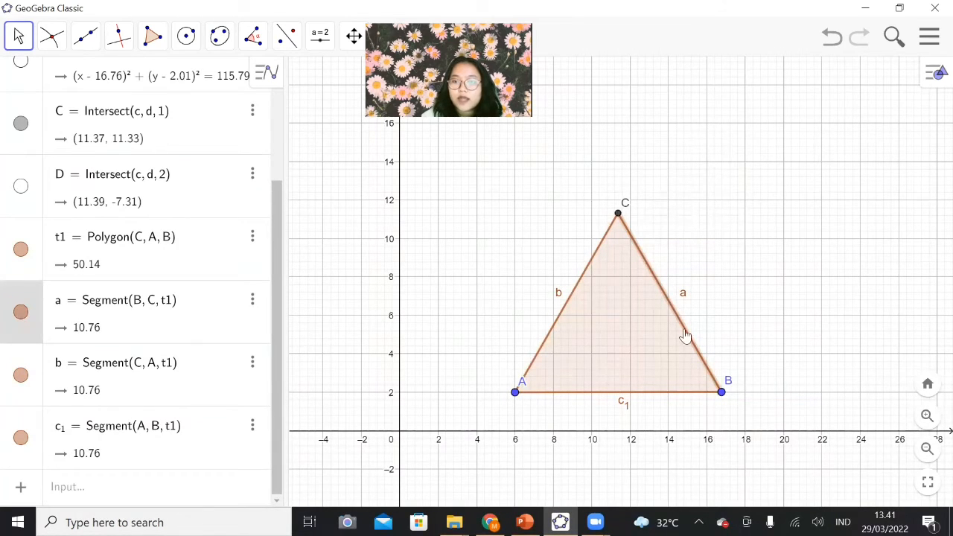
pyautogui.click(766, 489)
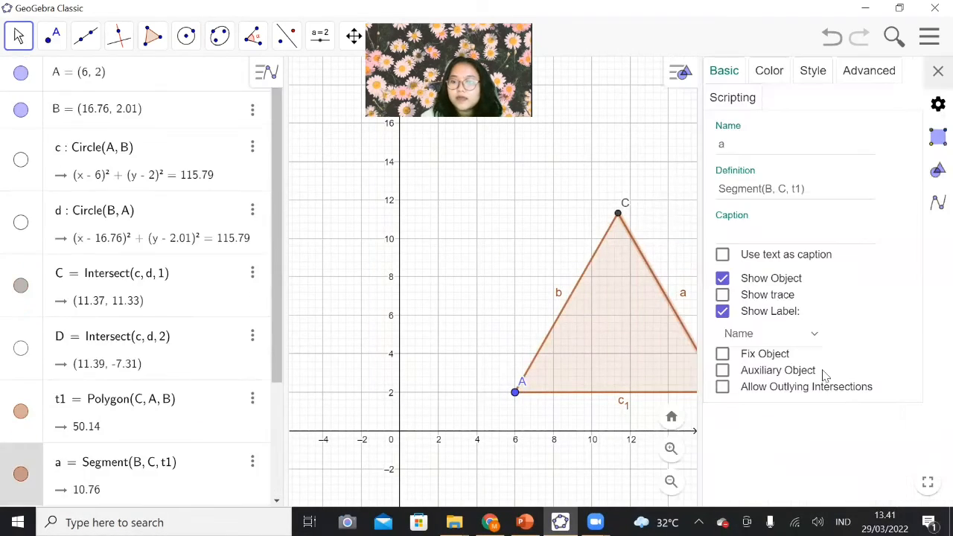
pyautogui.click(810, 338)
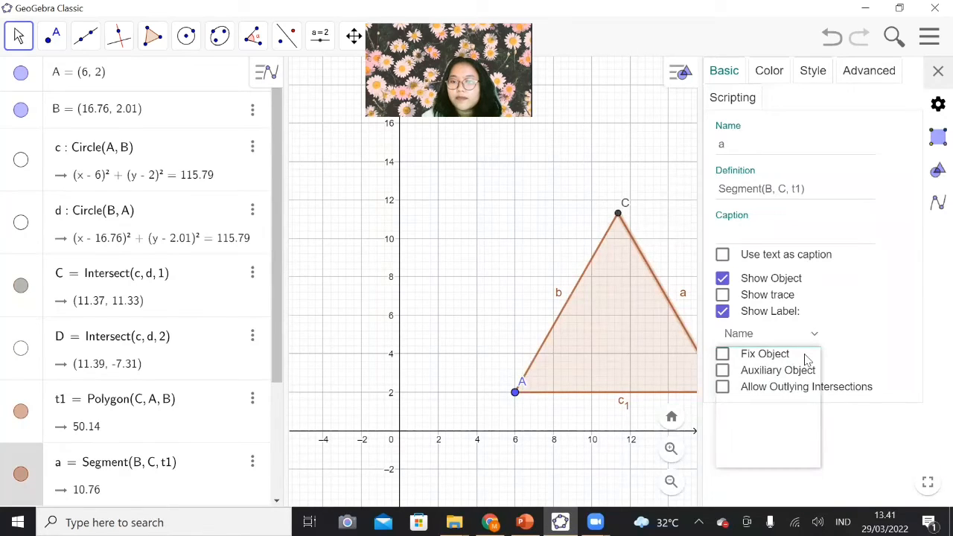
pyautogui.click(785, 404)
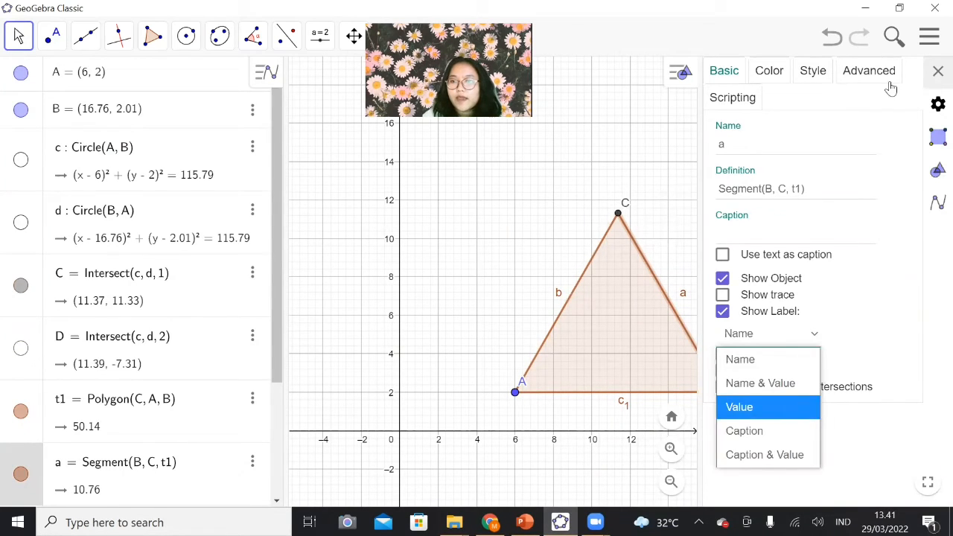
pyautogui.click(937, 71)
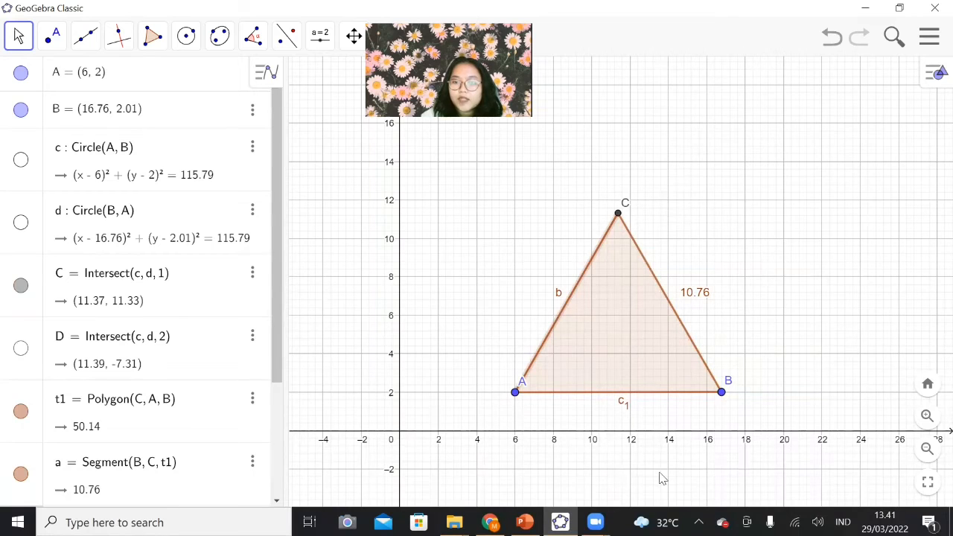
# Set the label of triangle side b, between C and A, to show its Value.
pyautogui.rightClick(558, 316)
pyautogui.click(659, 487)
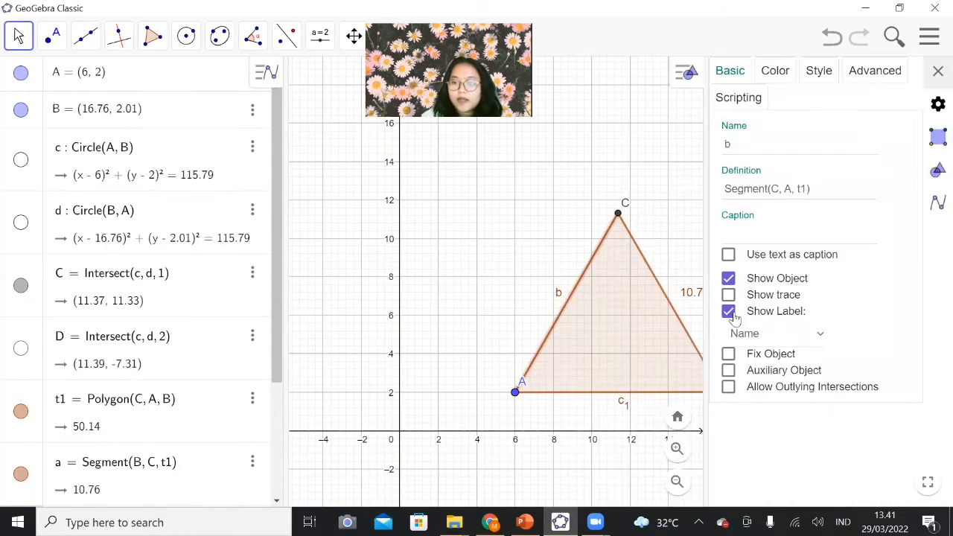
pyautogui.click(807, 334)
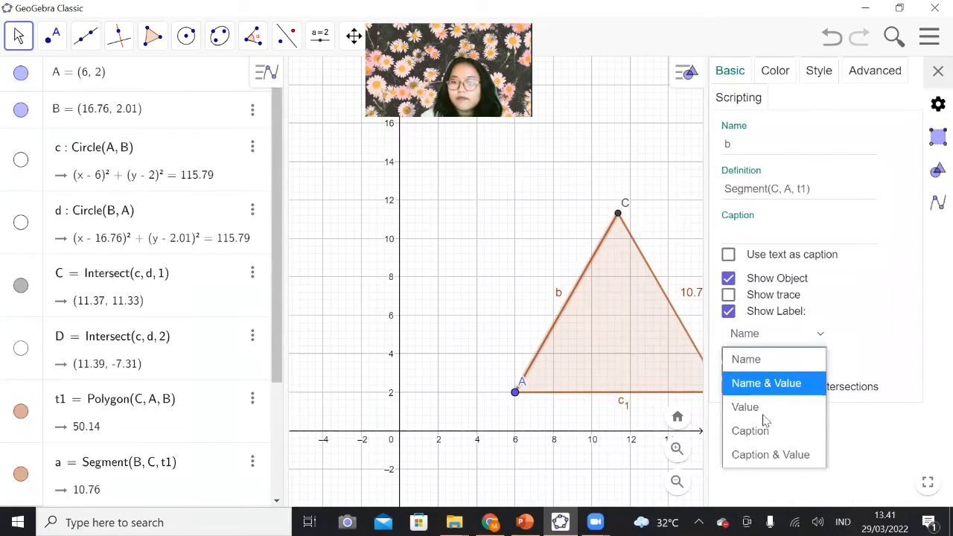
pyautogui.click(762, 409)
pyautogui.click(937, 71)
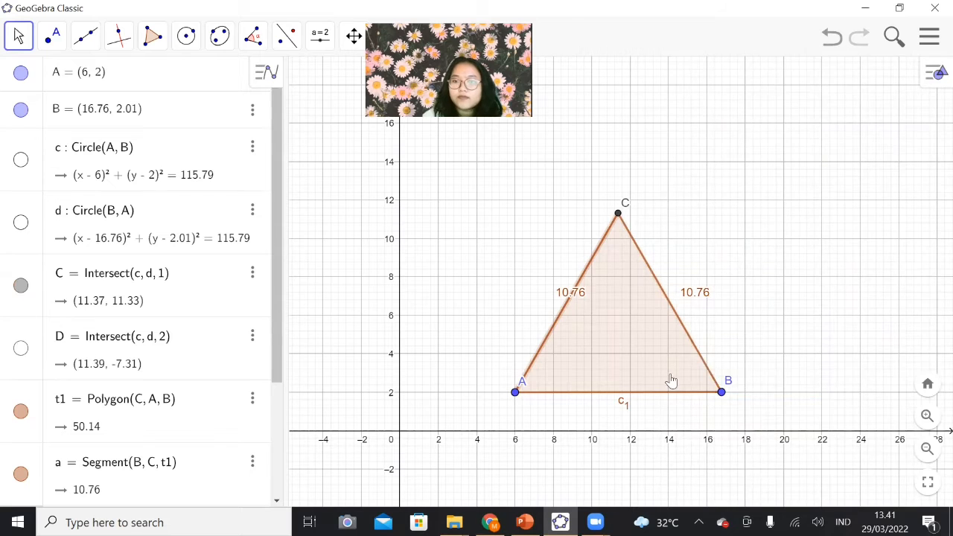
# Set the label of the triangle's base, between A and B, to show its Value.
pyautogui.rightClick(604, 399)
pyautogui.click(703, 490)
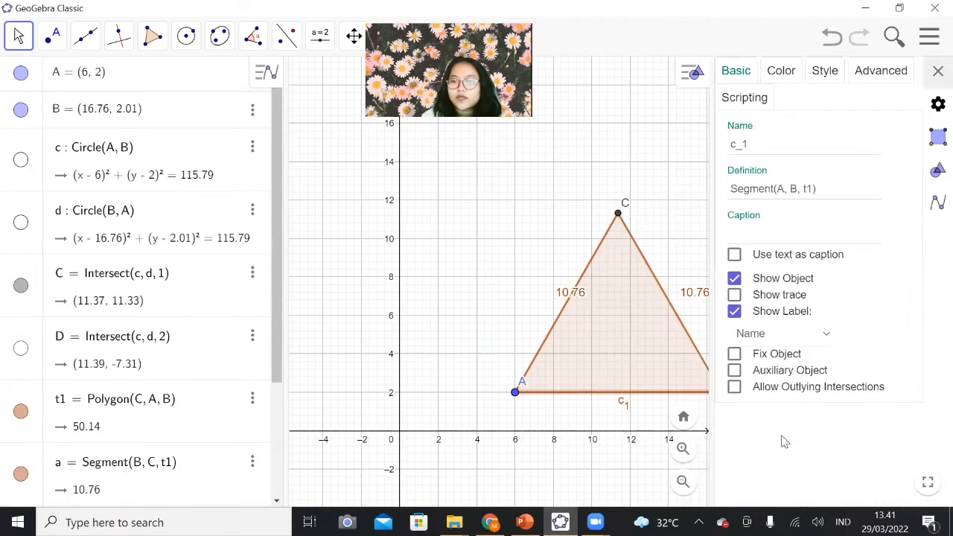
pyautogui.click(817, 335)
pyautogui.click(790, 407)
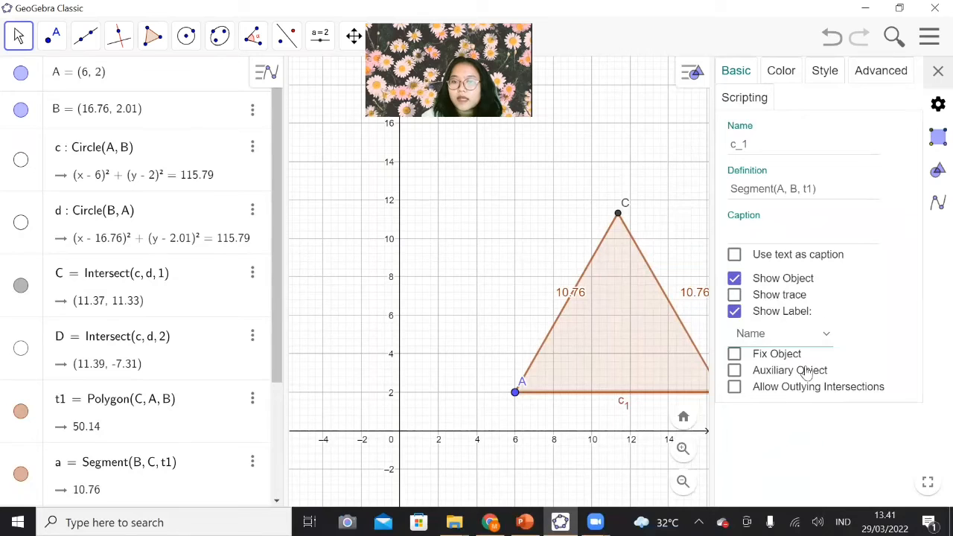
pyautogui.click(937, 71)
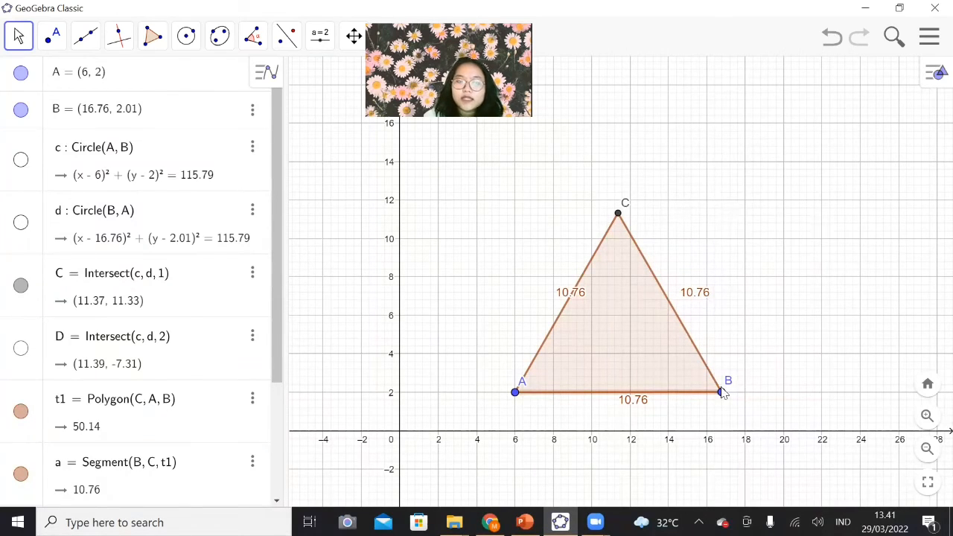
# Shift the whole triangle upward so A lies at about (7.28, 6.7), and move point B to about (18.24, 6.79).
pyautogui.moveTo(683, 484); pyautogui.dragTo(489, 356)
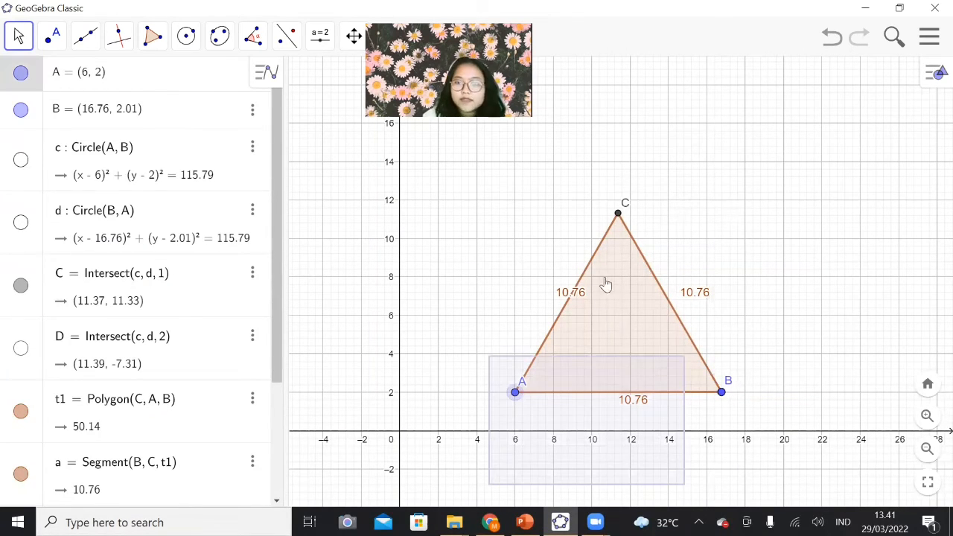
pyautogui.moveTo(612, 260); pyautogui.dragTo(644, 213)
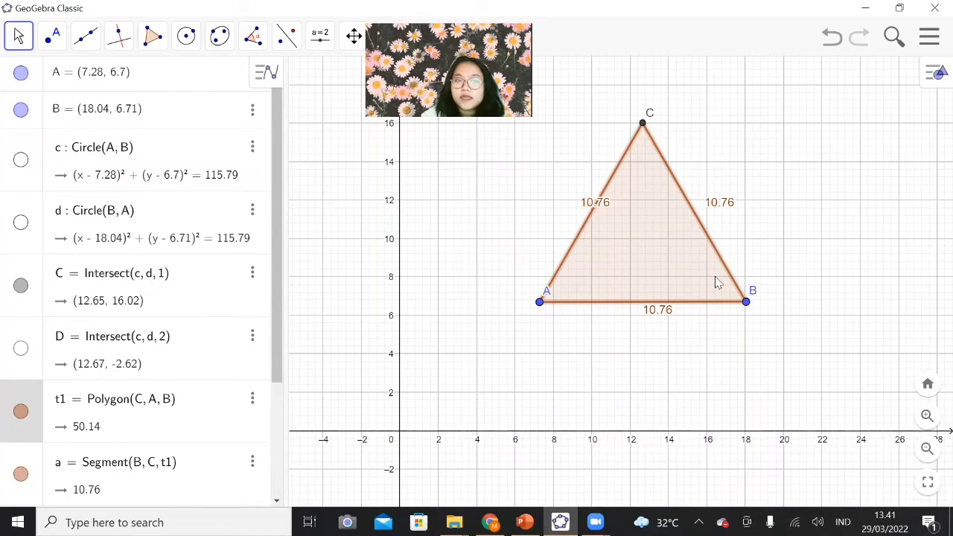
pyautogui.moveTo(744, 304); pyautogui.dragTo(710, 258)
pyautogui.moveTo(749, 305); pyautogui.dragTo(749, 300)
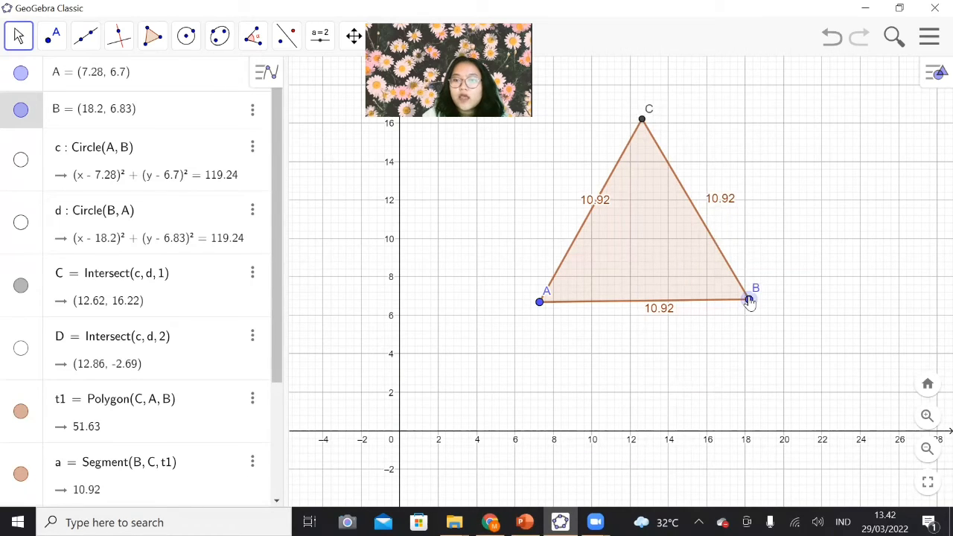
pyautogui.moveTo(750, 306); pyautogui.dragTo(750, 306)
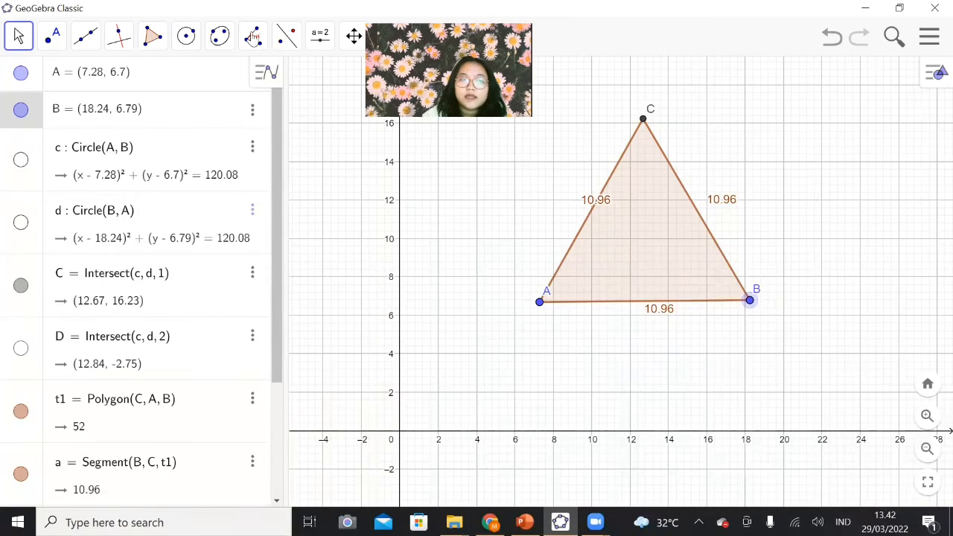
# Measure all three interior angles of triangle ABC with the Angle tool applied to the polygon.
pyautogui.click(253, 36)
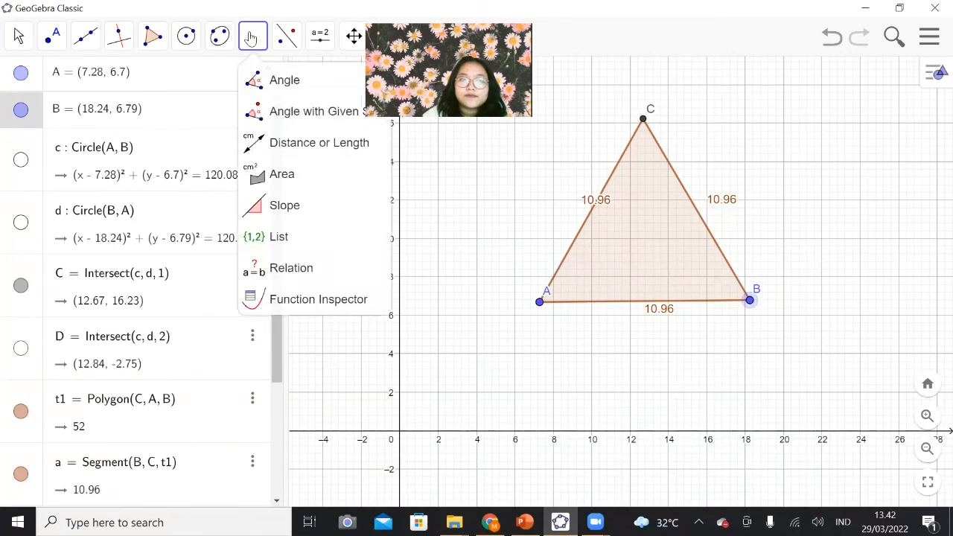
pyautogui.click(264, 87)
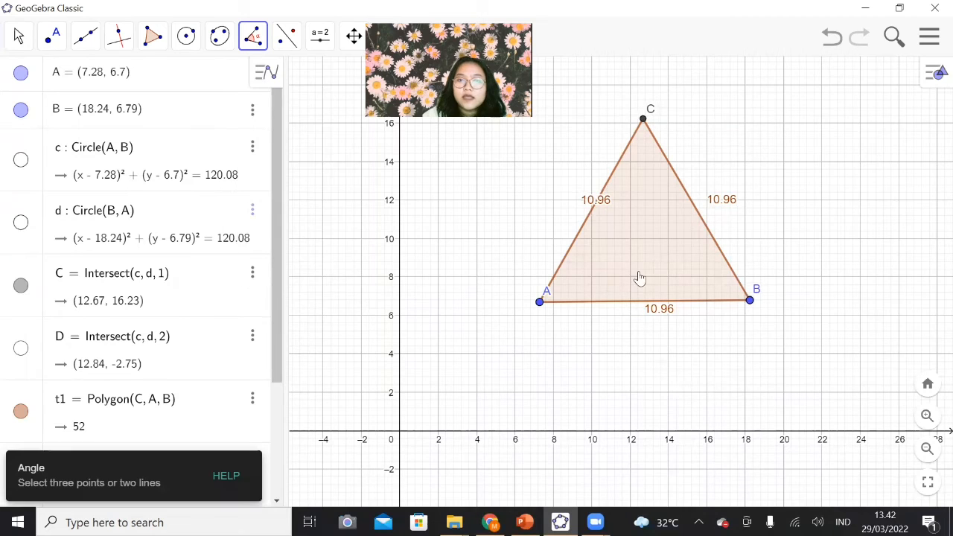
pyautogui.click(640, 233)
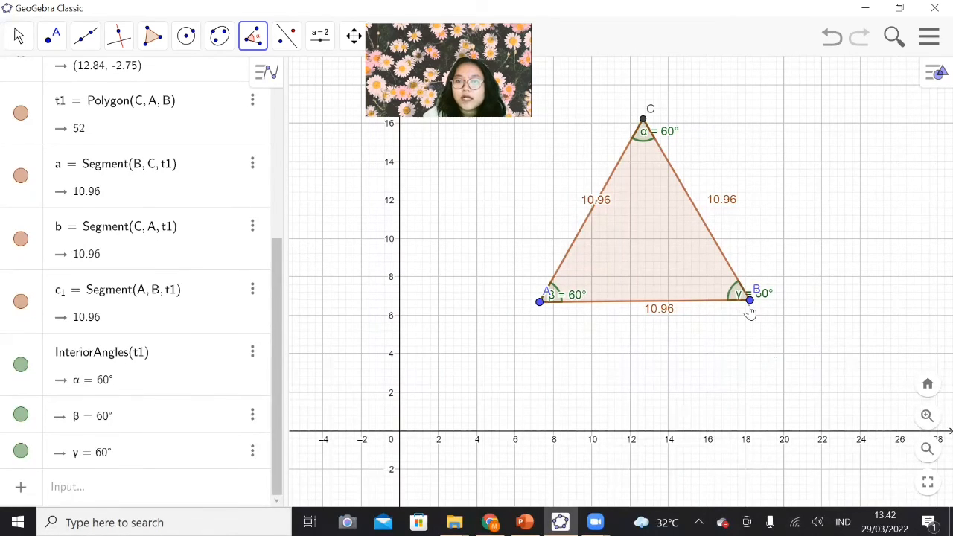
# Try moving the γ angle label below point B, and undo the label move.
pyautogui.click(19, 38)
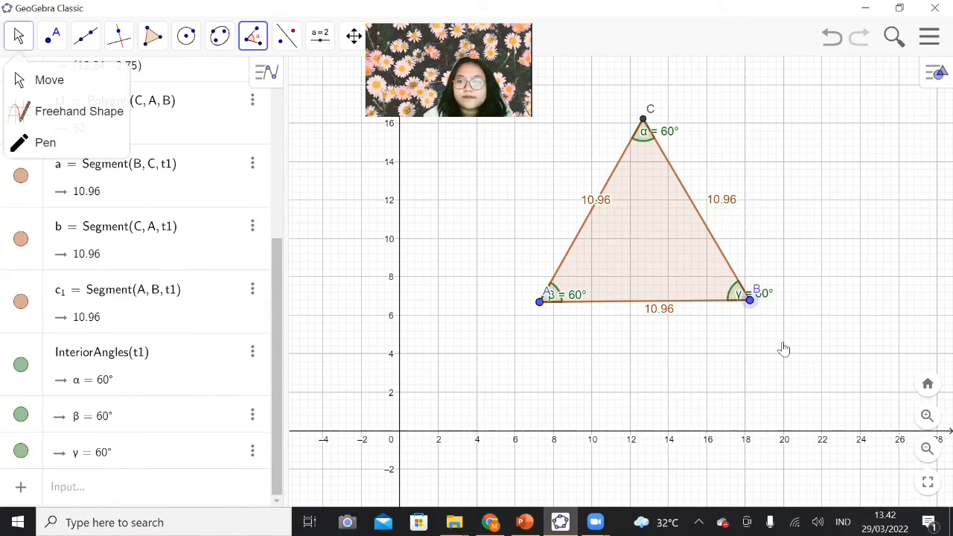
pyautogui.moveTo(746, 299); pyautogui.dragTo(781, 367)
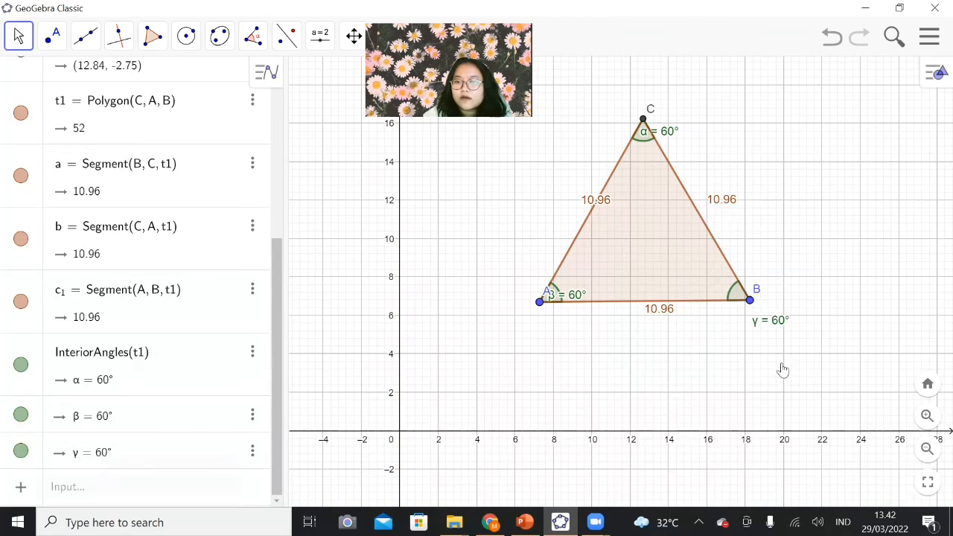
pyautogui.hotkey('ctrl', 'z')
pyautogui.moveTo(747, 296); pyautogui.dragTo(749, 297)
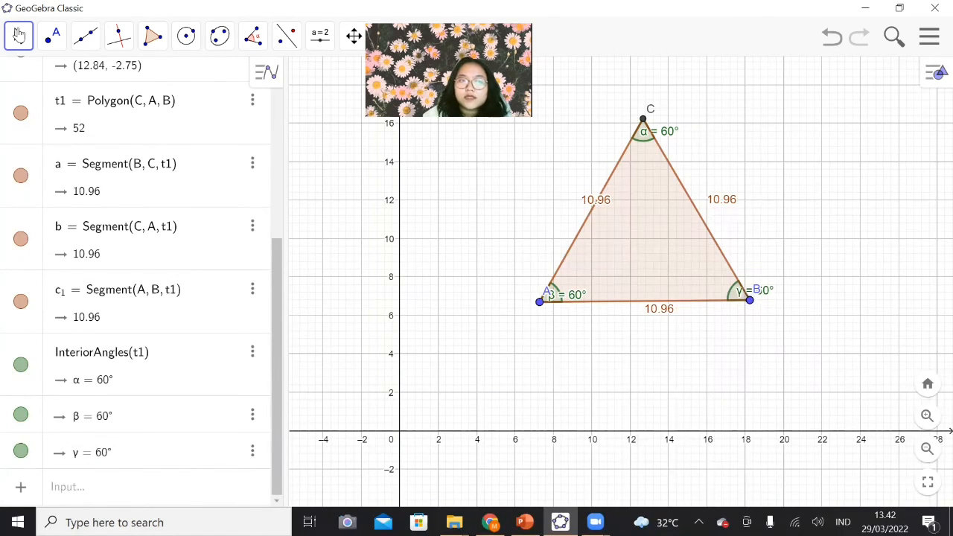
# Rotate and enlarge the triangle with the Move tool, placing A at about (5.4, 3.7) and B at about (20, 4).
pyautogui.click(24, 43)
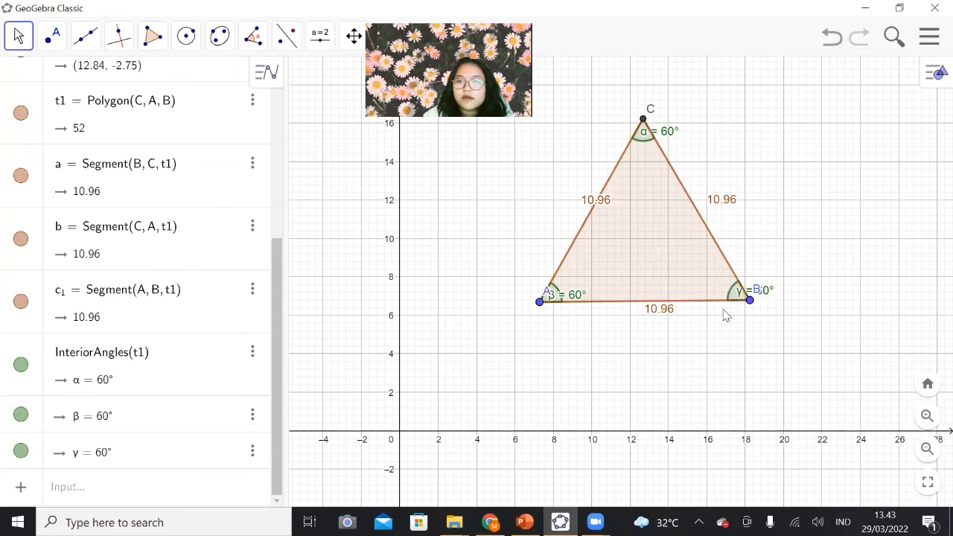
pyautogui.moveTo(536, 308); pyautogui.dragTo(570, 381)
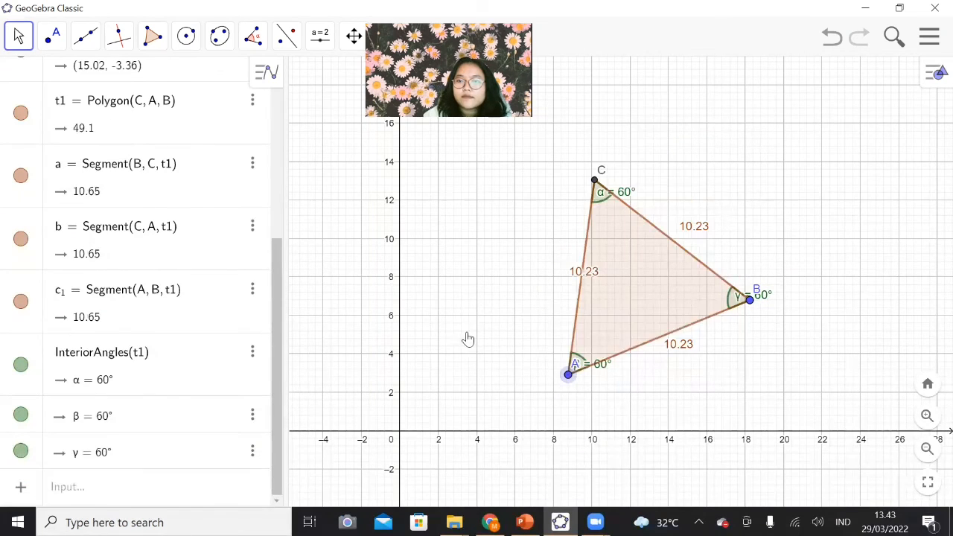
pyautogui.moveTo(547, 287); pyautogui.dragTo(825, 326)
pyautogui.moveTo(751, 301); pyautogui.dragTo(789, 360)
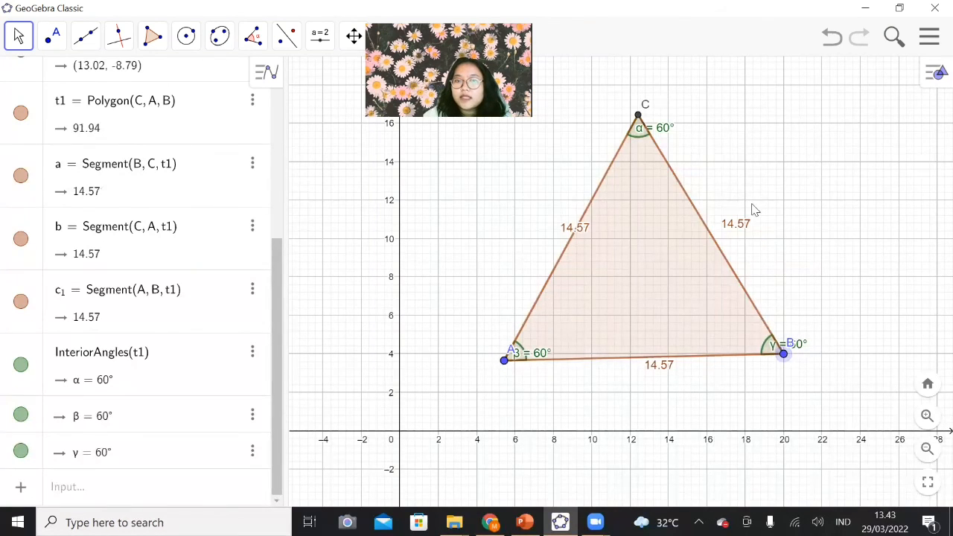